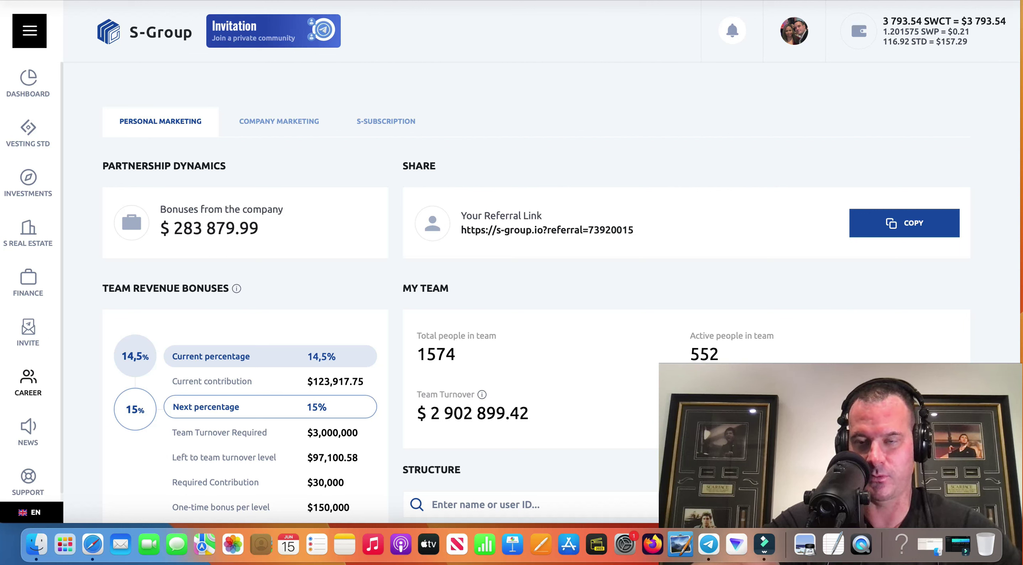
View the buyer's Telegram photo showing 1,500 CAD as 1,134.43 USD, then close it.
left_click(709, 545)
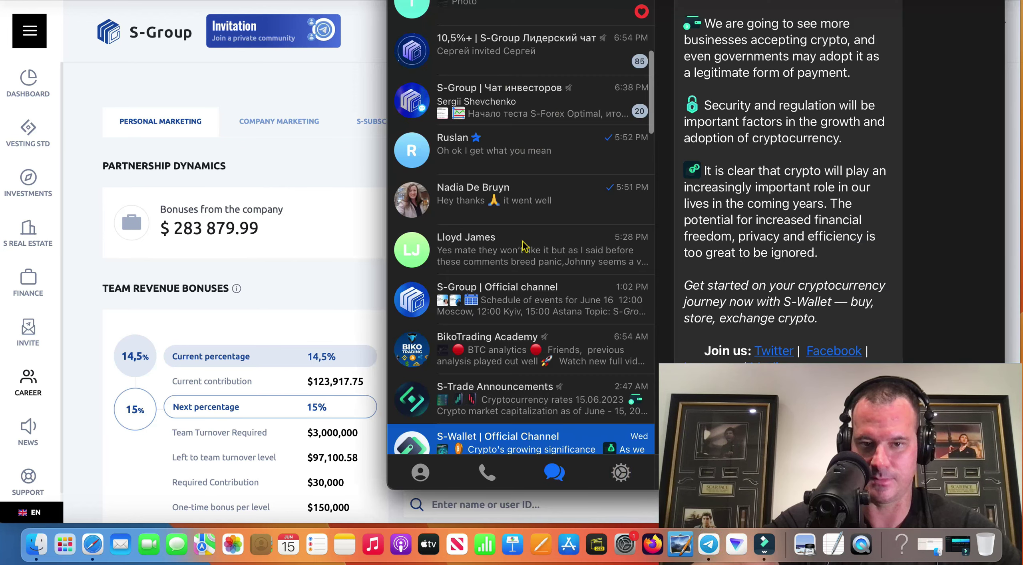
scroll(523, 245, "up", 5)
left_click(497, 265)
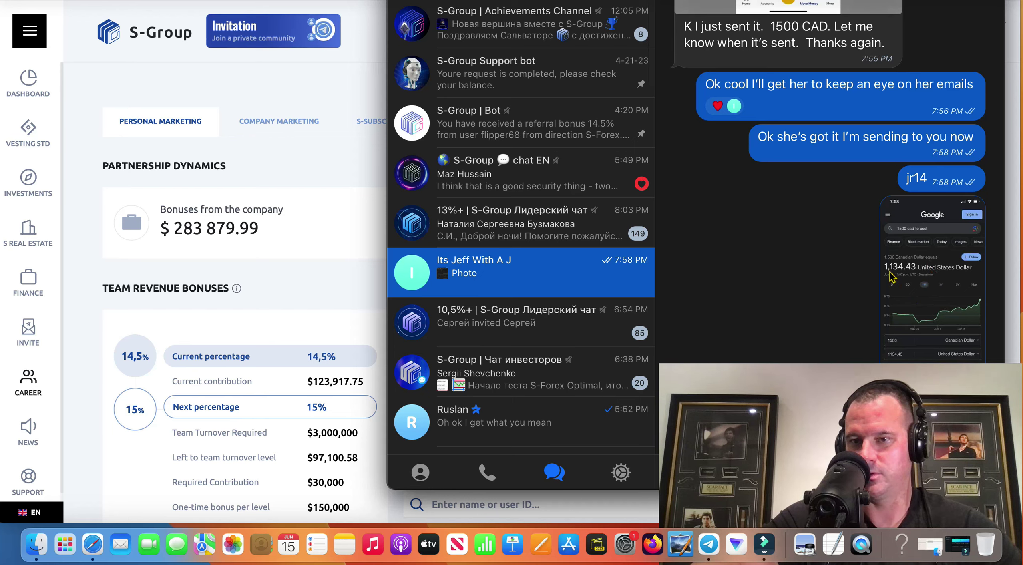
left_click(906, 288)
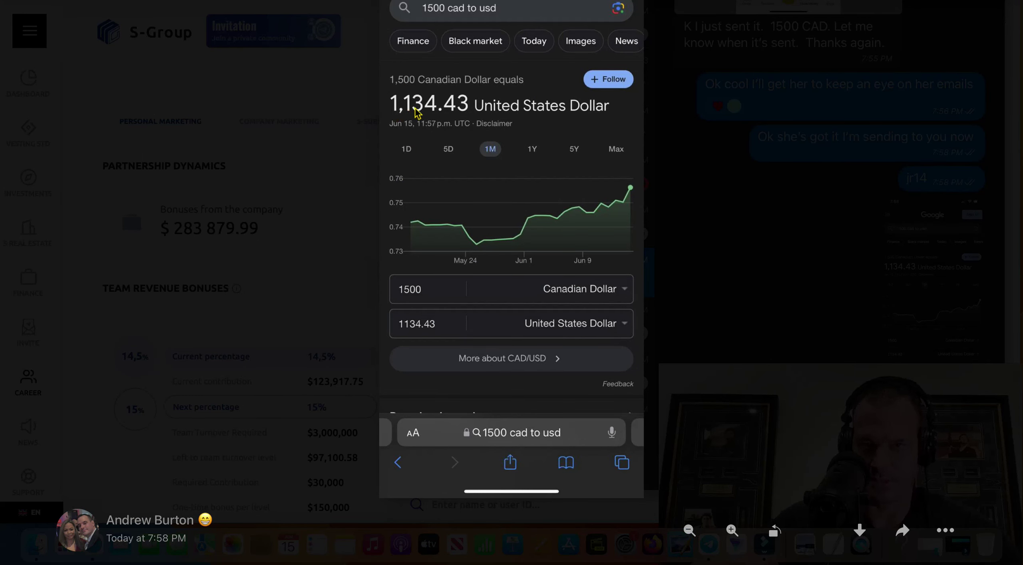
left_click(297, 132)
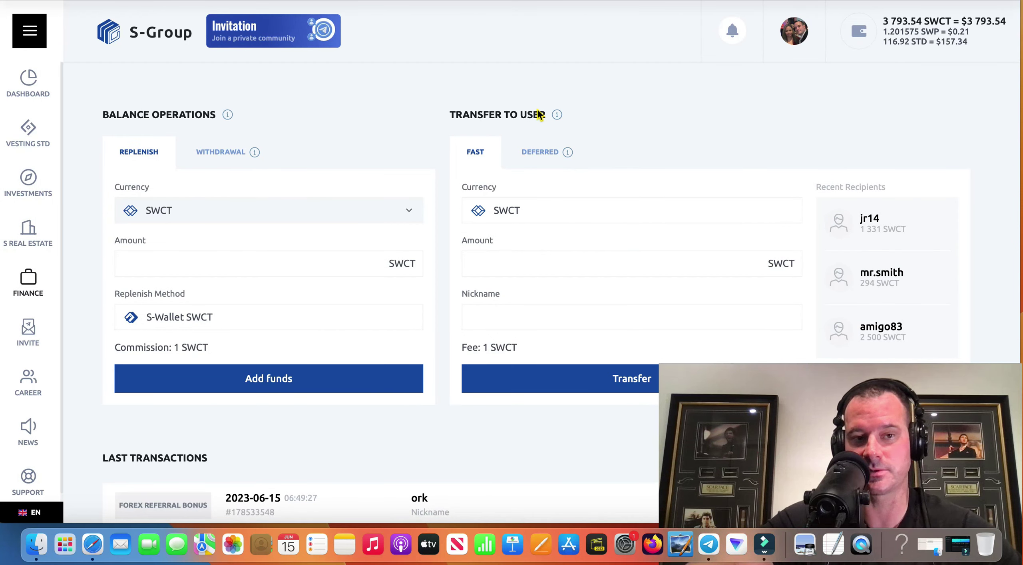
Enter the 1135 SWCT amount, checking the Telegram chat along the way.
left_click(487, 266)
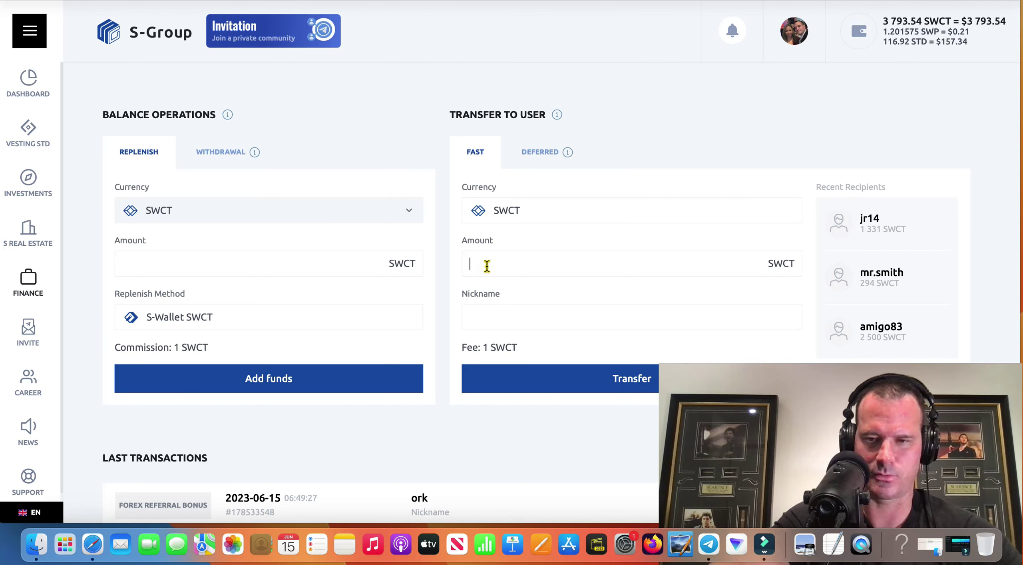
type("135")
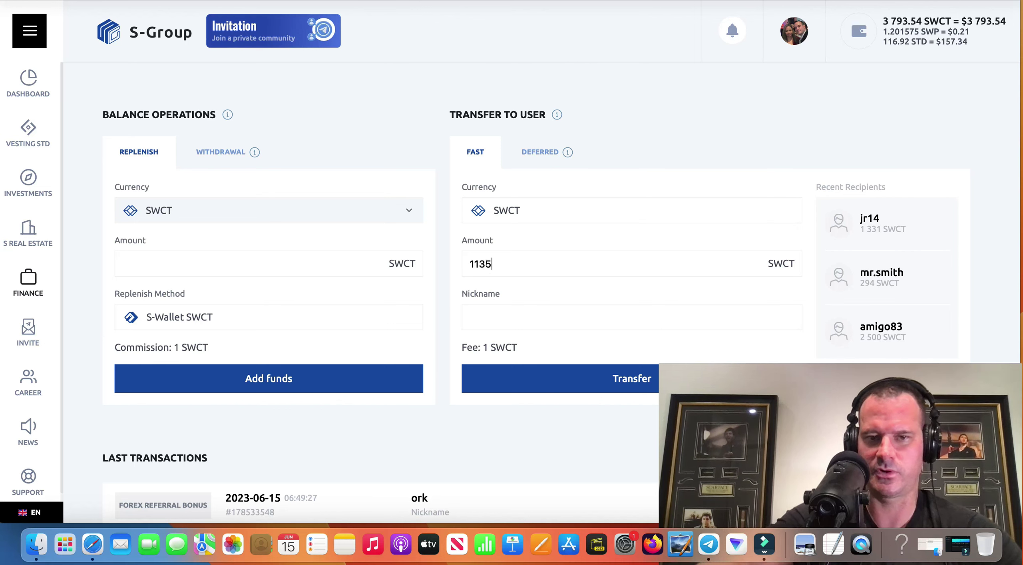
left_click(708, 544)
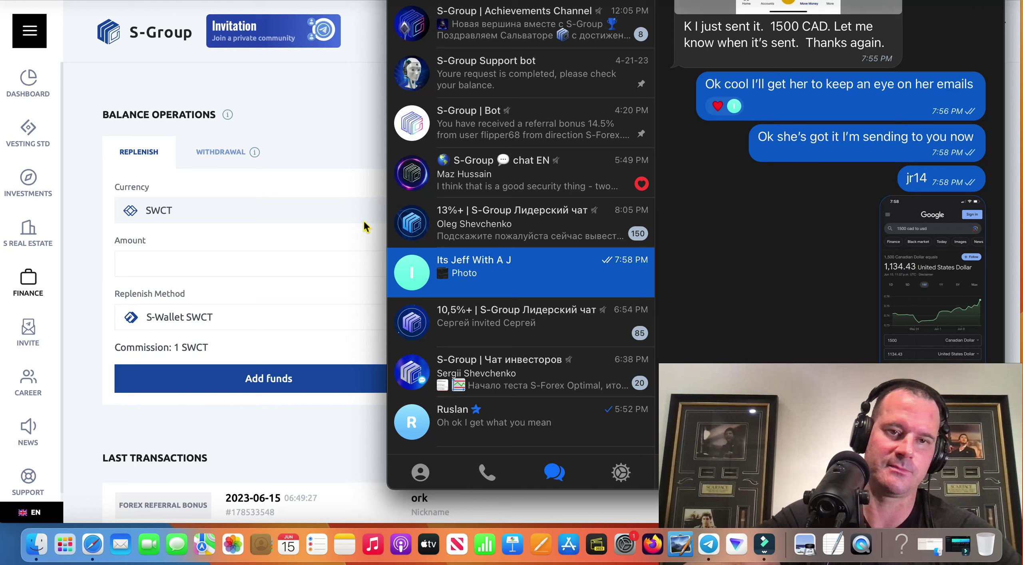
left_click(354, 151)
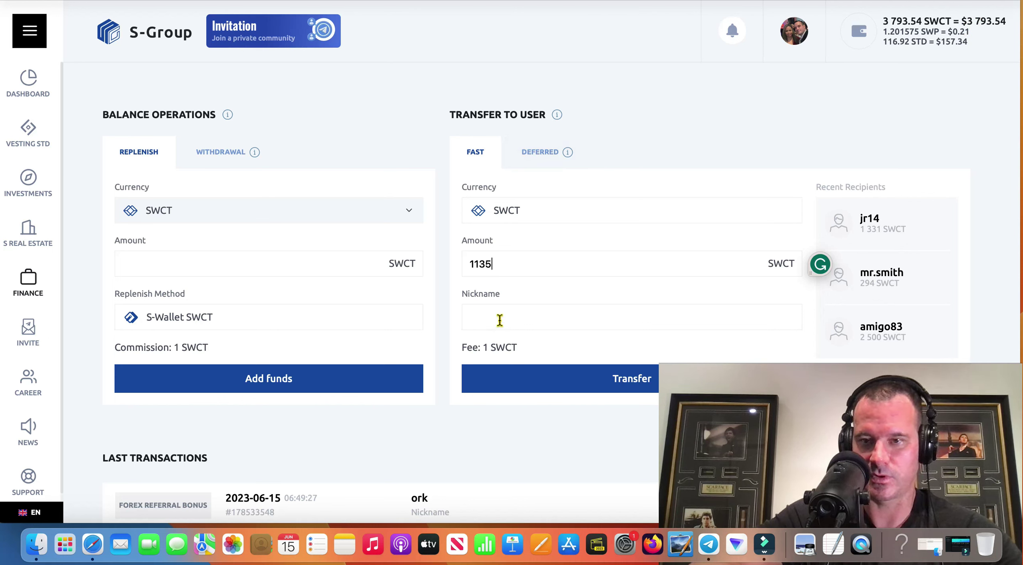
Copy jr14 from Recent Recipients and paste it as the recipient nickname.
left_click_drag(881, 219, 859, 220)
key("super+c")
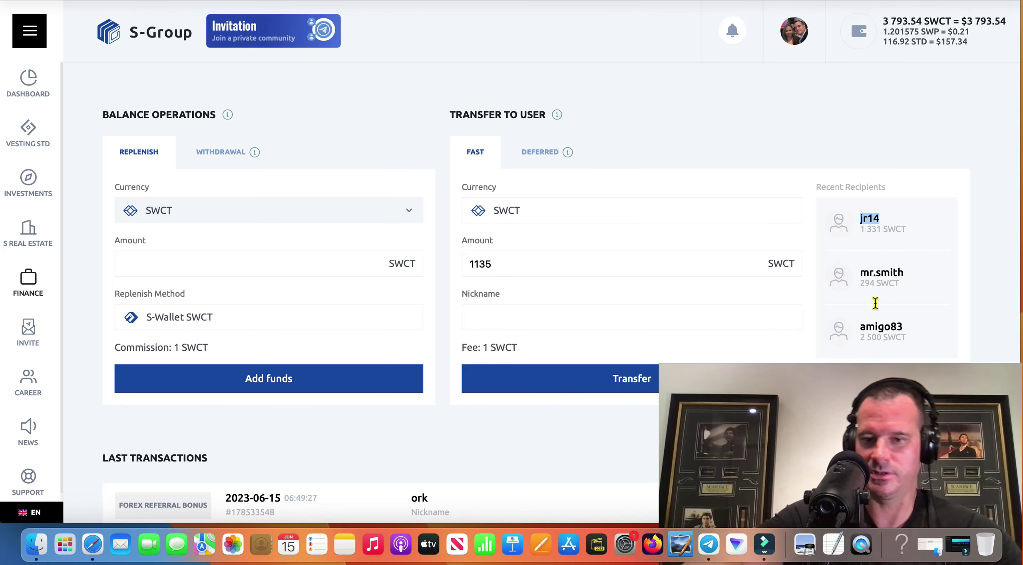
left_click(708, 545)
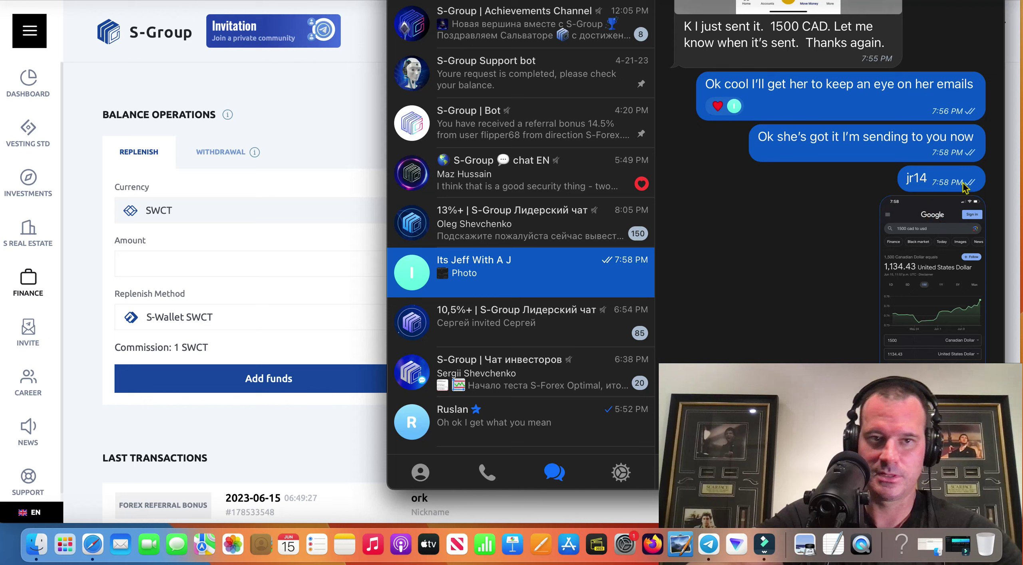
left_click(355, 87)
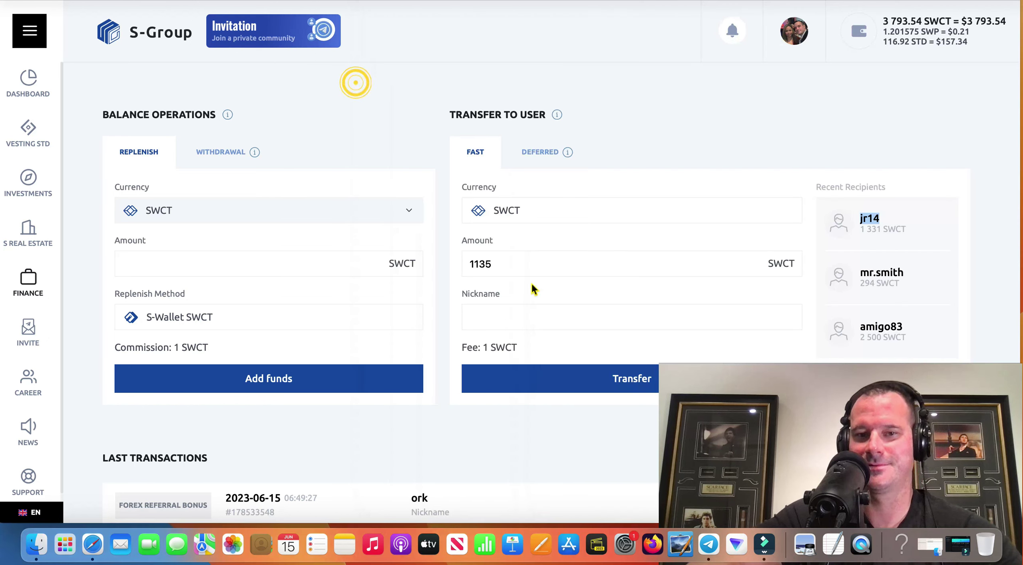
left_click(502, 317)
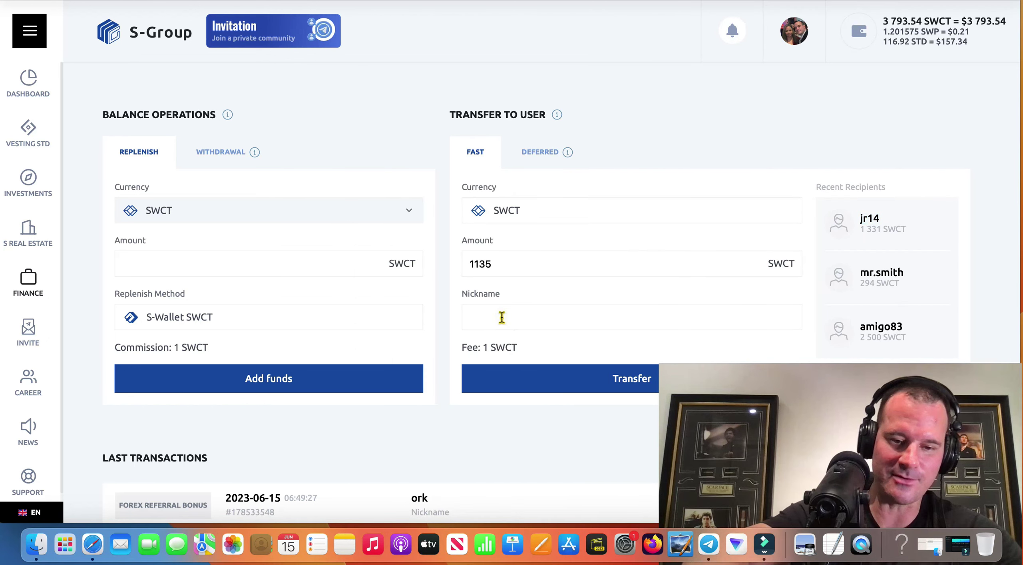
key("super+v")
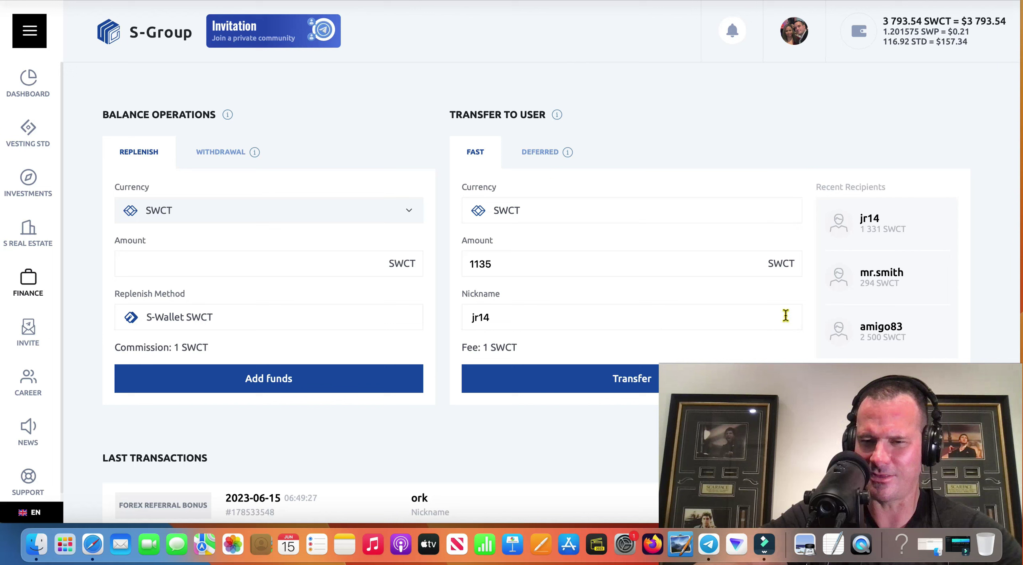
Bring Telegram back up to reread the buyer's earlier investment-advice messages.
left_click(708, 544)
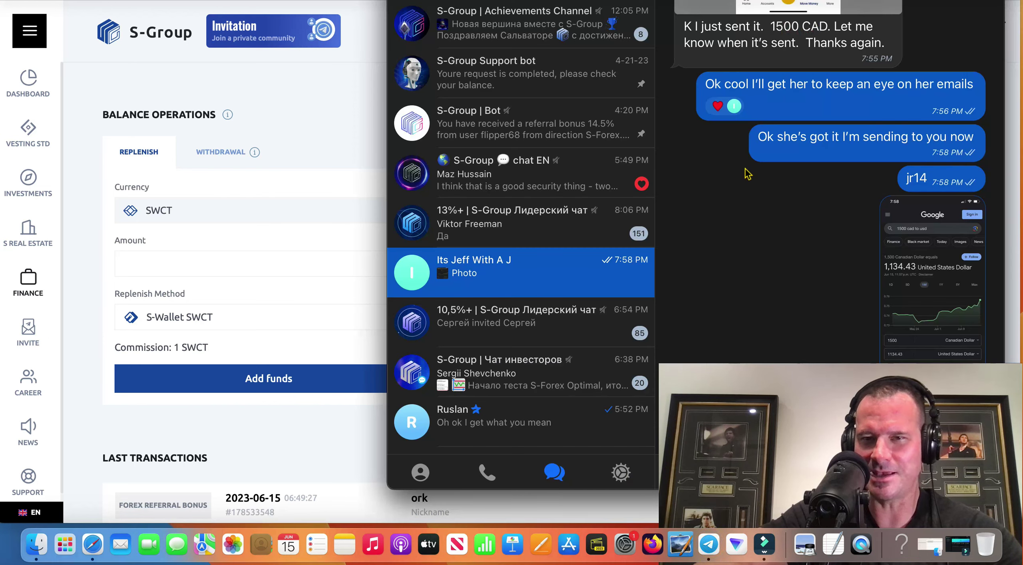
scroll(746, 173, "up", 2)
scroll(745, 173, "up", 5)
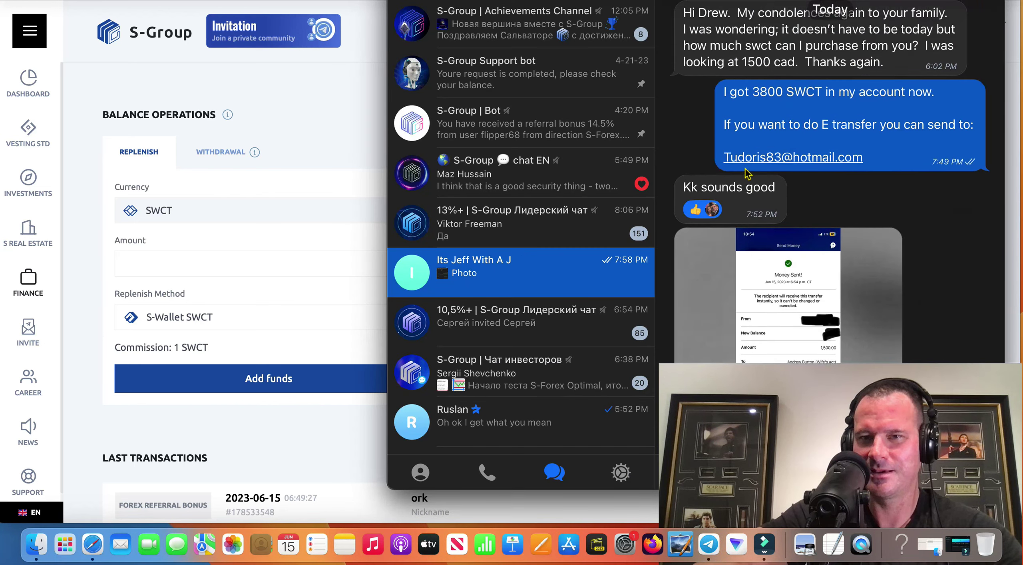
scroll(745, 173, "up", 3)
scroll(745, 169, "up", 3)
scroll(745, 166, "up", 3)
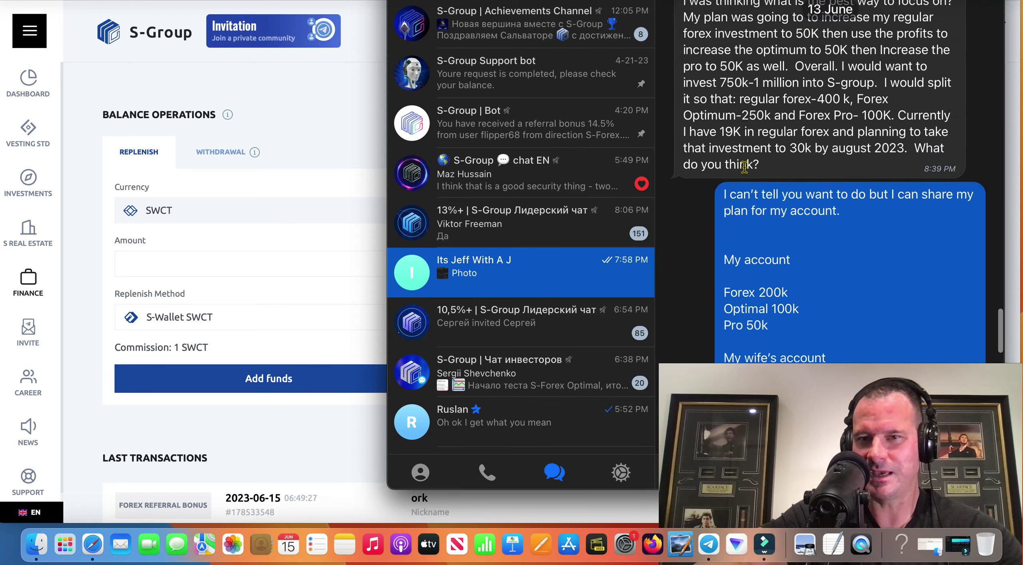
scroll(744, 166, "up", 3)
scroll(744, 168, "up", 1)
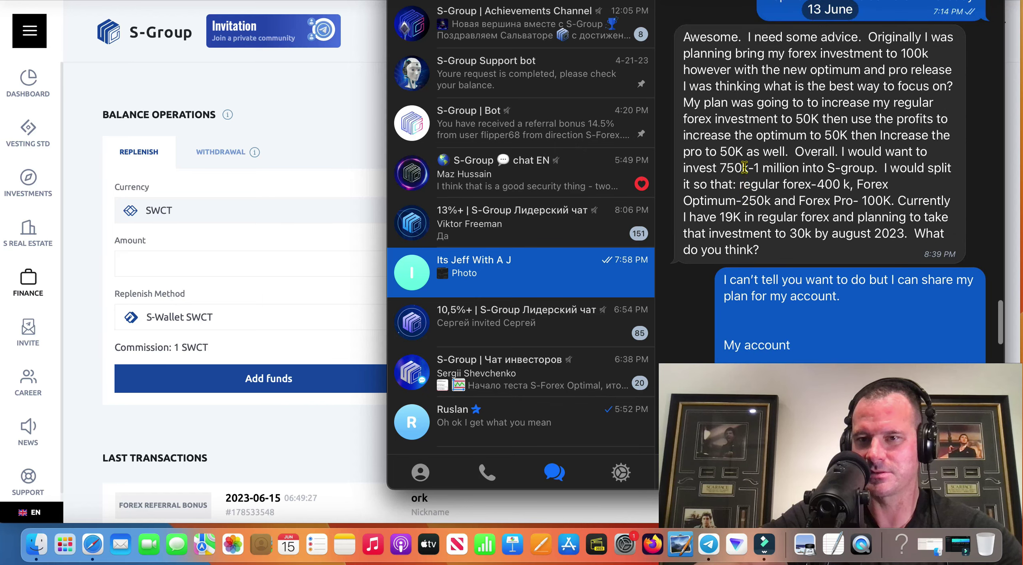
scroll(744, 167, "up", 1)
scroll(744, 169, "down", 2)
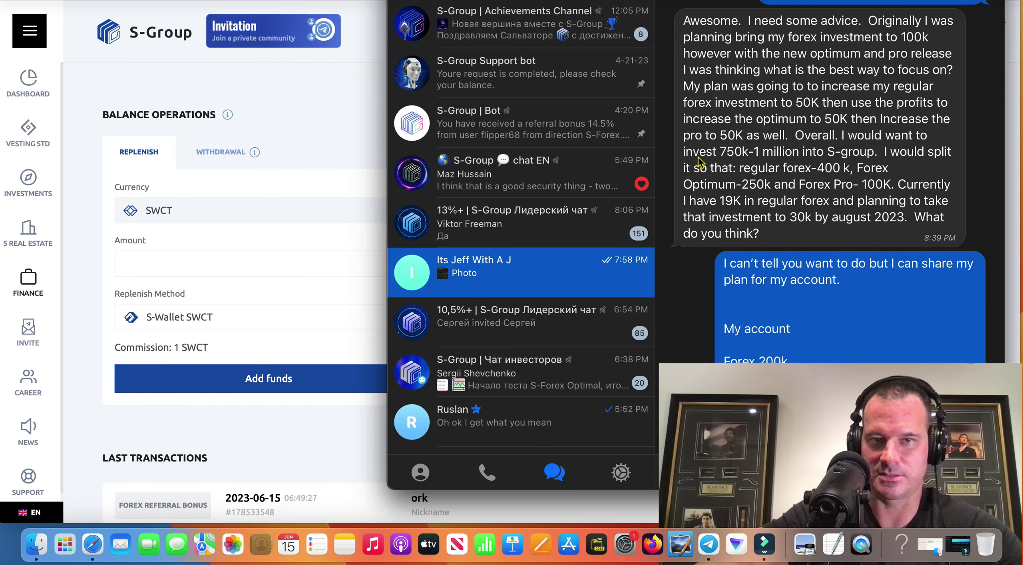
Bring the S-Group transfer form, showing its 1 SWCT fee, back to the front.
left_click(109, 80)
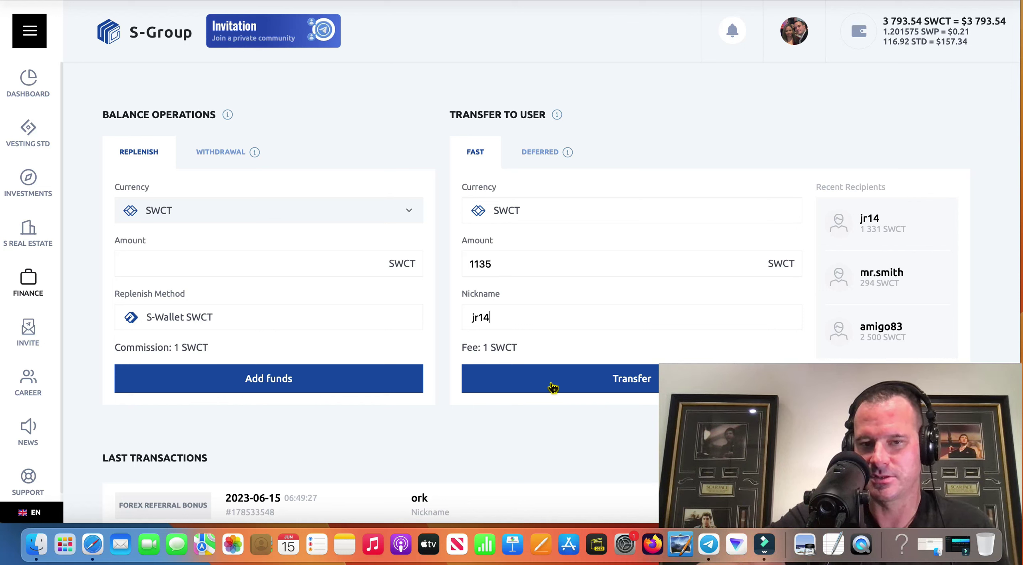
left_click(498, 264)
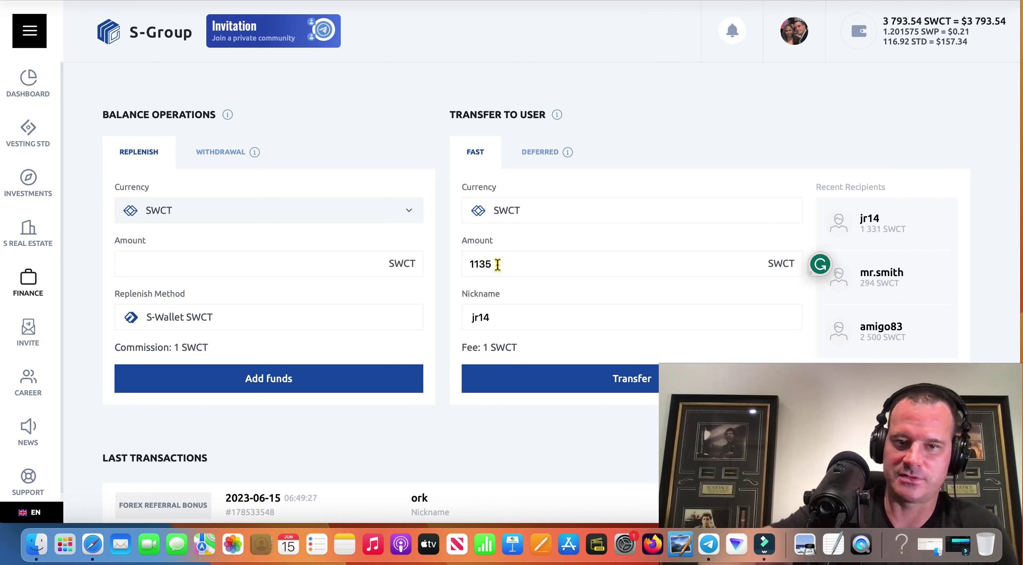
left_click(569, 383)
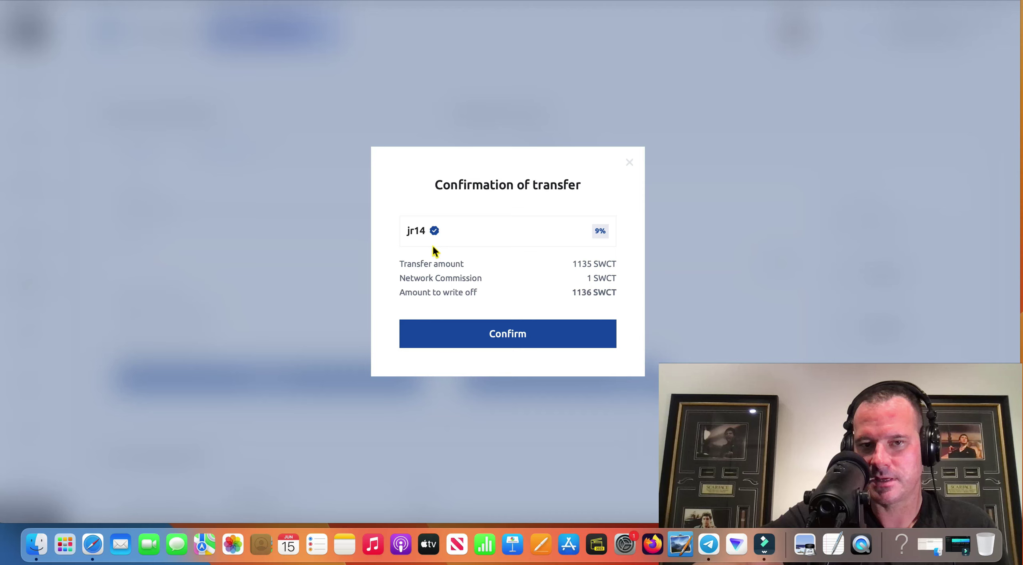
left_click(509, 339)
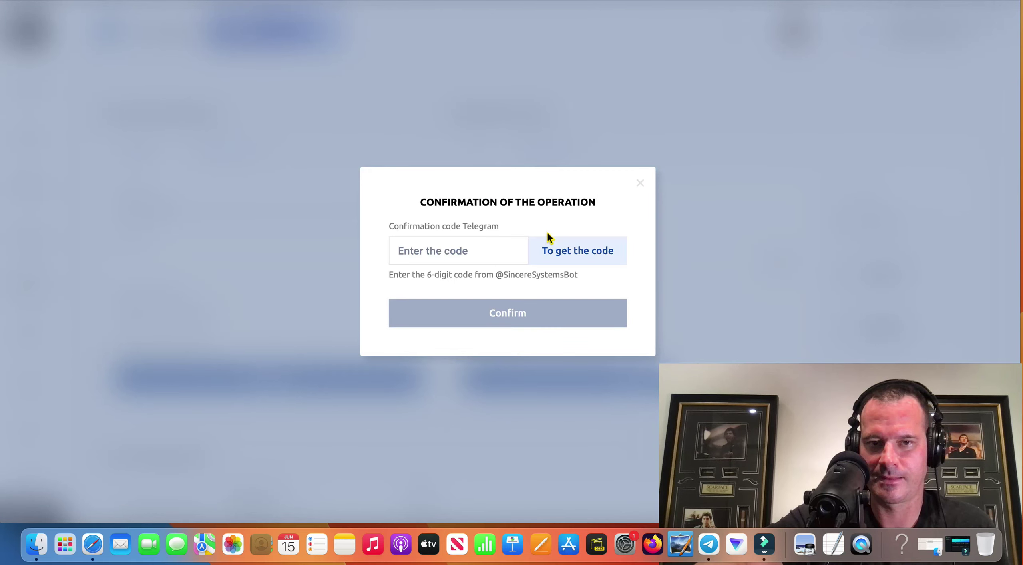
left_click(579, 249)
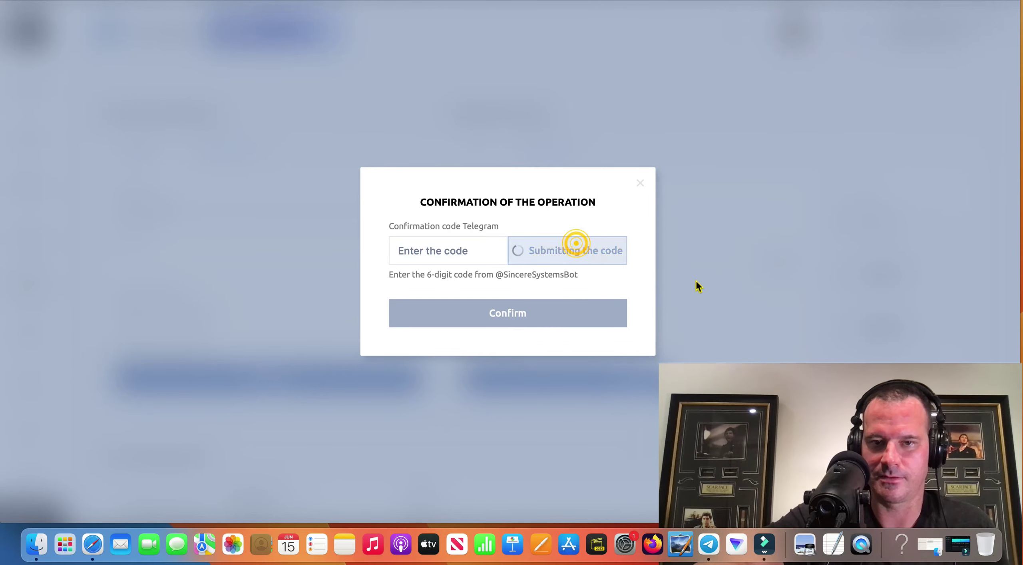
Select the six-digit code in the S-Group | Bot chat and return to the form.
left_click(710, 545)
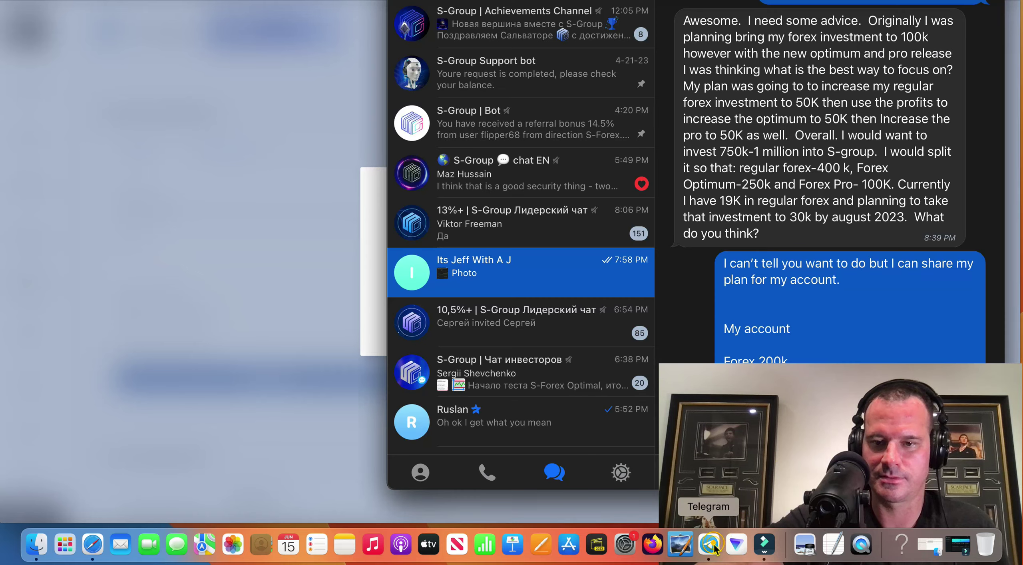
left_click(559, 124)
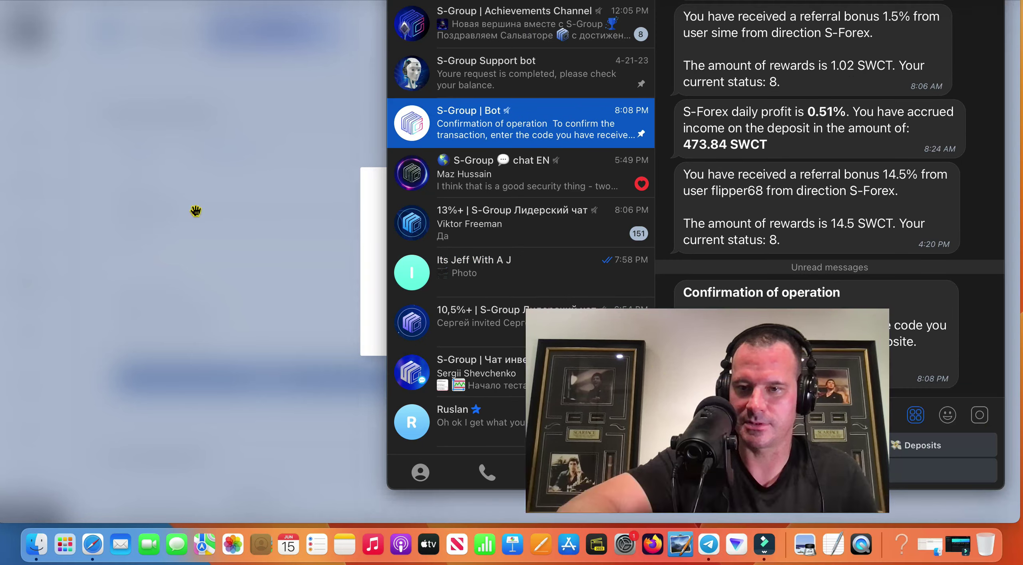
left_click_drag(739, 372, 727, 372)
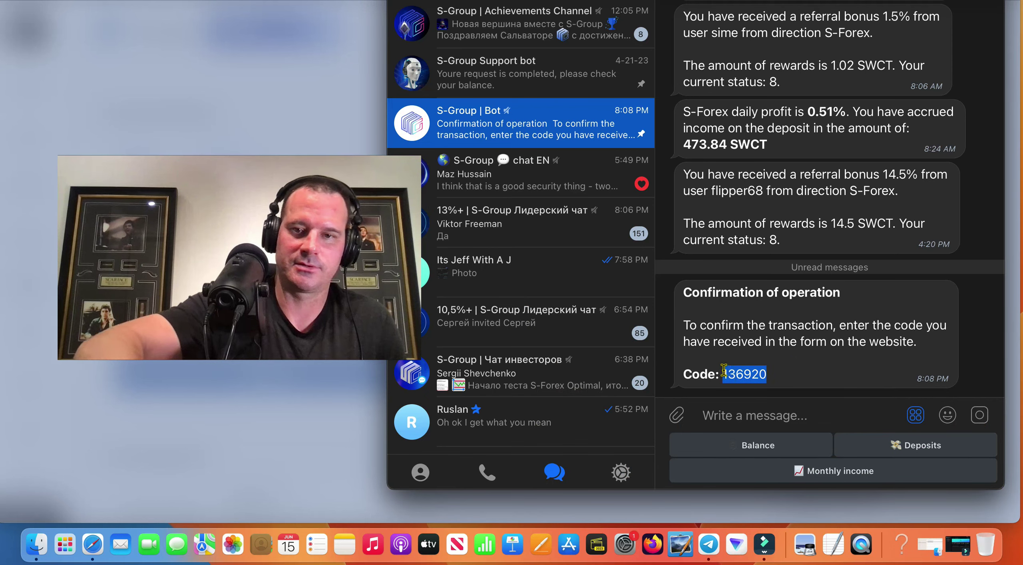
left_click(361, 389)
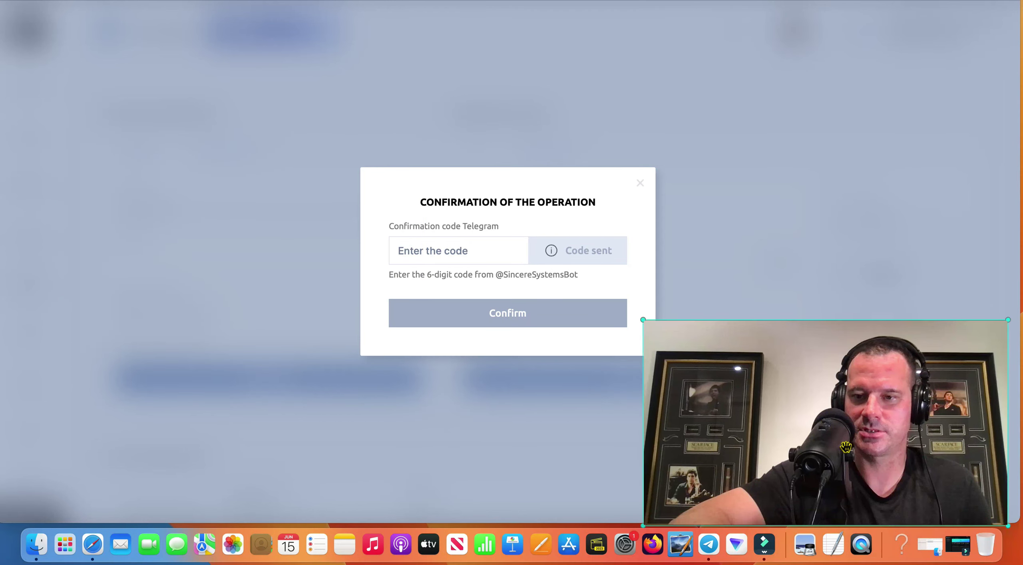
Focus the Enter the code field for the bot's confirmation code.
left_click(419, 248)
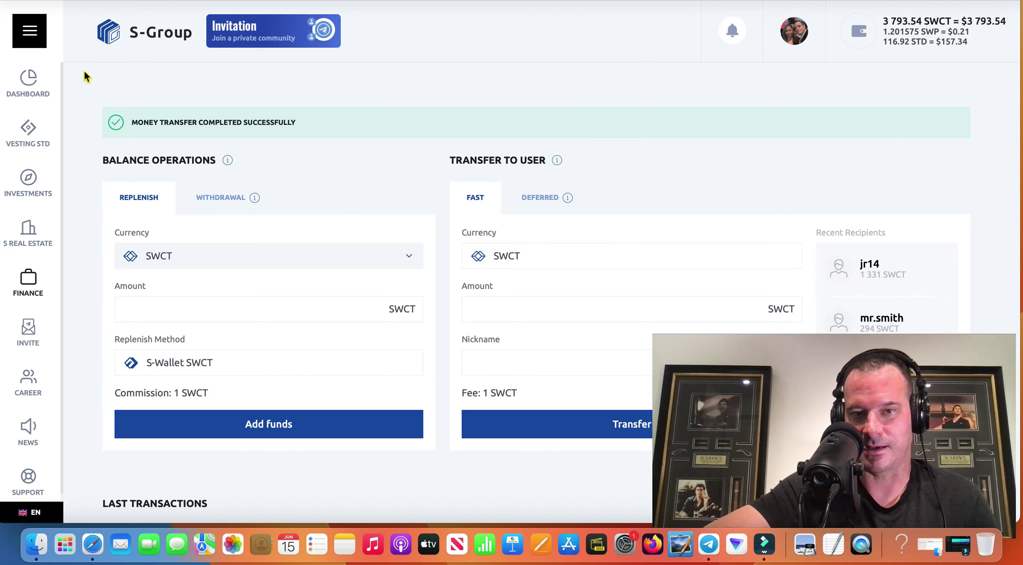
Reload Finance and screenshot the top Last Transactions row showing 1 135 SWCT sent.
left_click(28, 291)
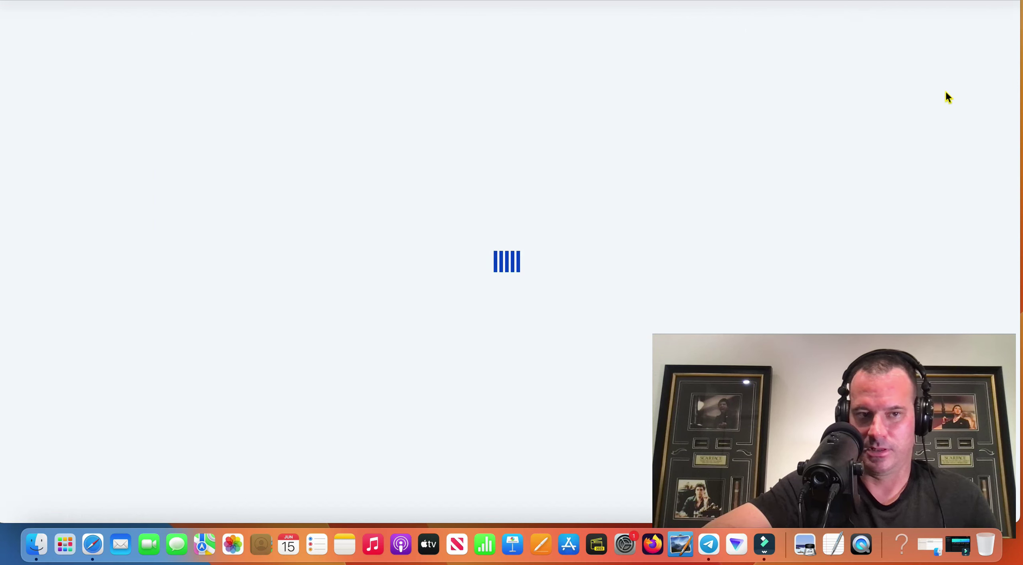
scroll(737, 132, "down", 3)
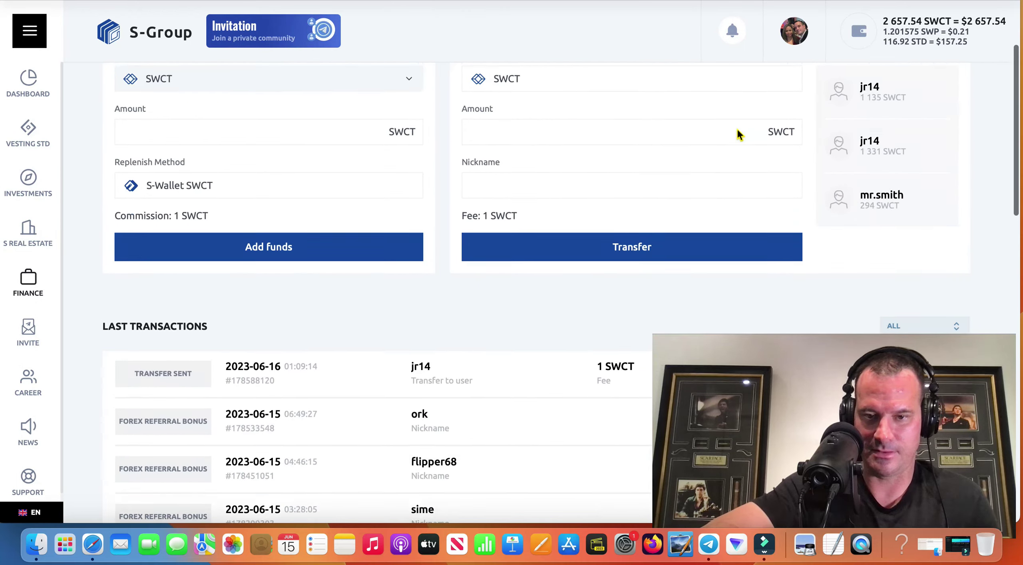
scroll(737, 132, "down", 2)
scroll(737, 132, "up", 1)
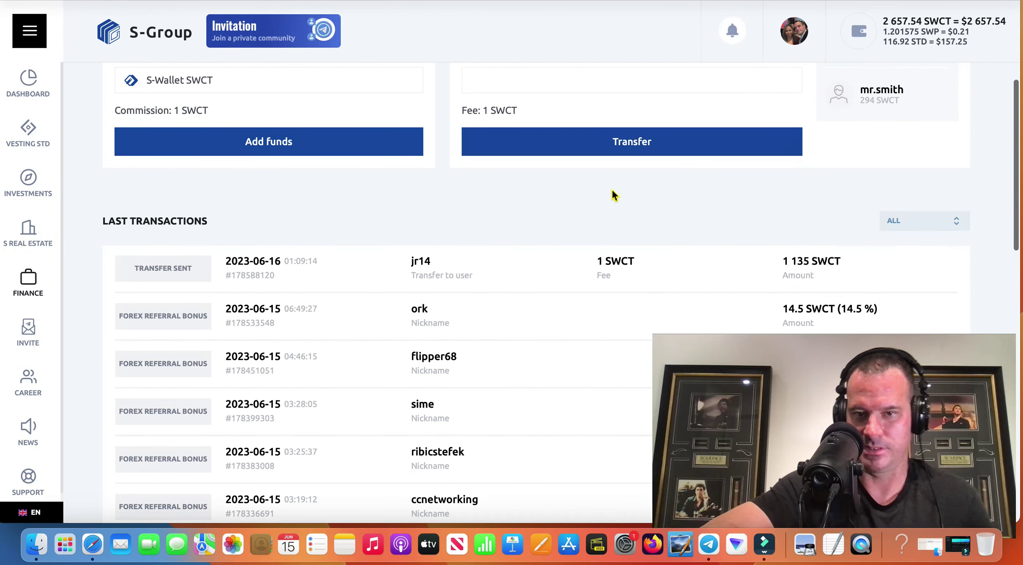
key("super+shift+4")
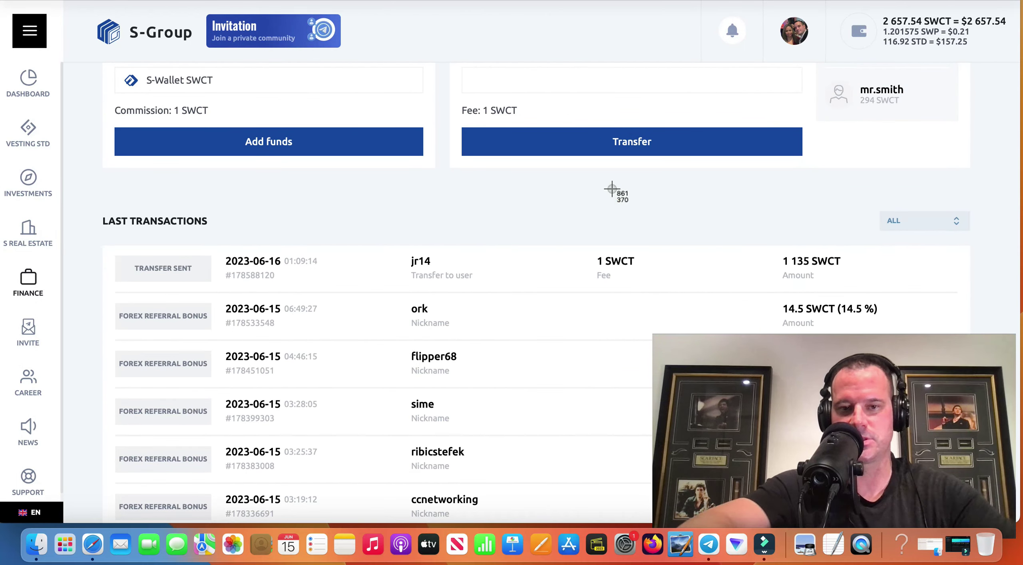
mouse_move(88, 186)
left_mouse_down()
mouse_move(964, 285)
mouse_move(975, 302)
left_mouse_up()
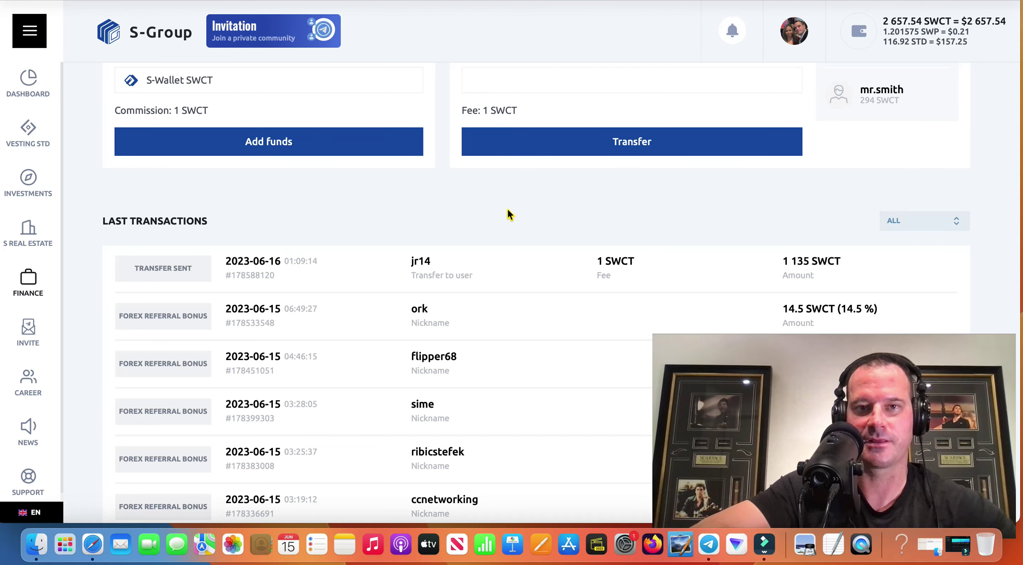
Go to the newest messages in the recipient's Telegram chat and choose Photo Or Video.
left_click(709, 547)
left_click(519, 274)
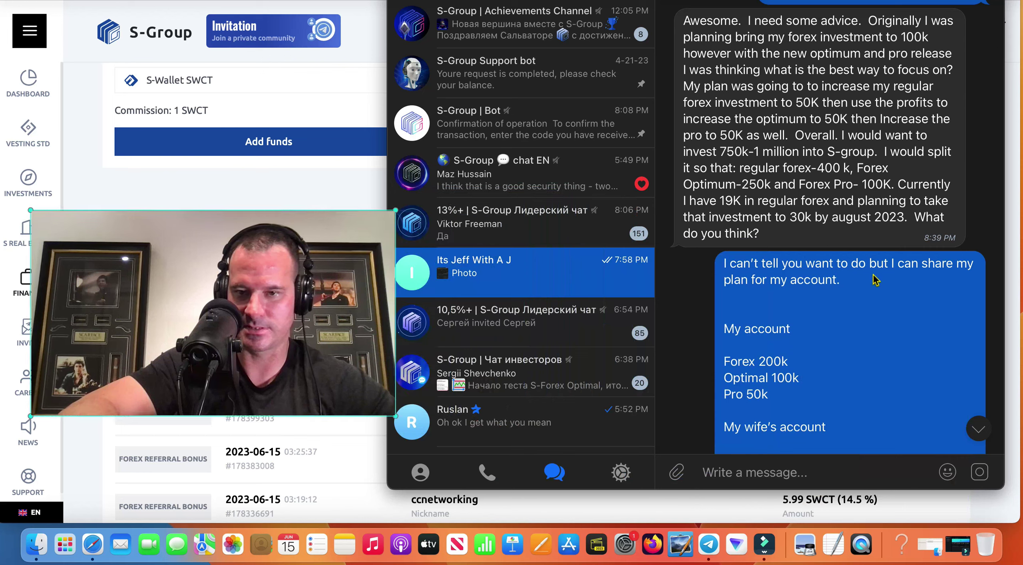
left_click(980, 430)
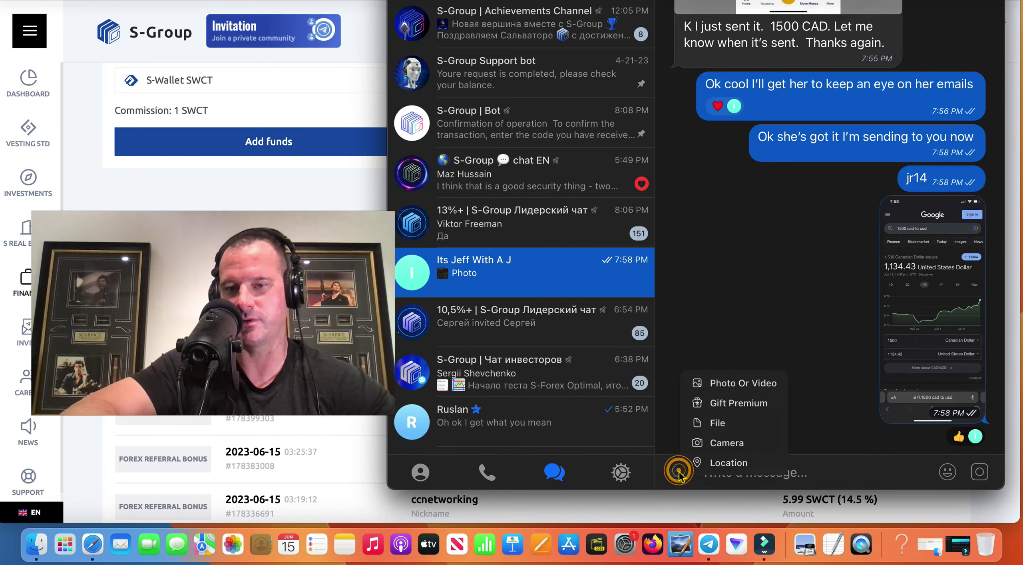
left_click(736, 387)
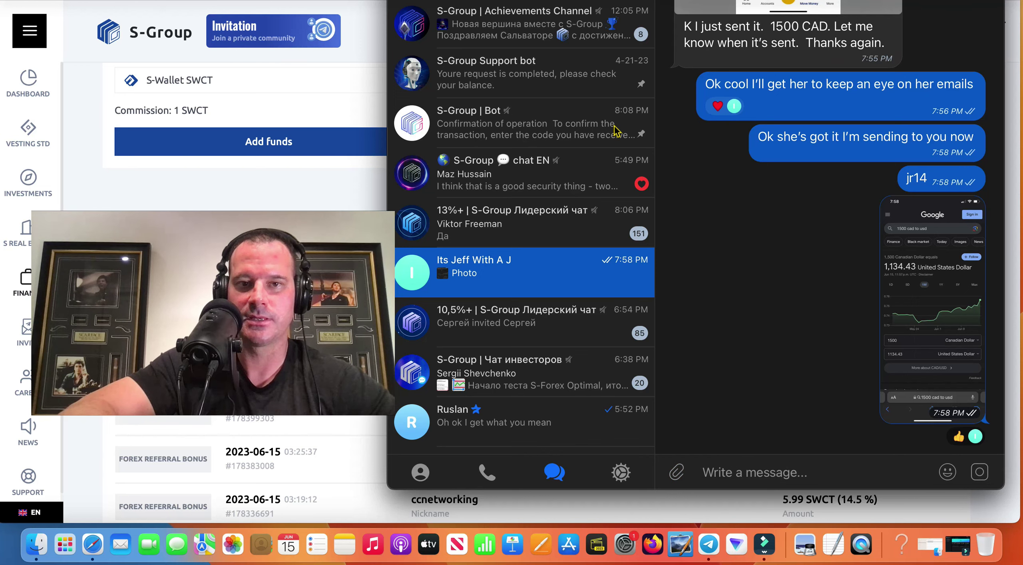
Attach the newest screenshot and send it captioned 'hey its in your account'.
left_click(612, 145)
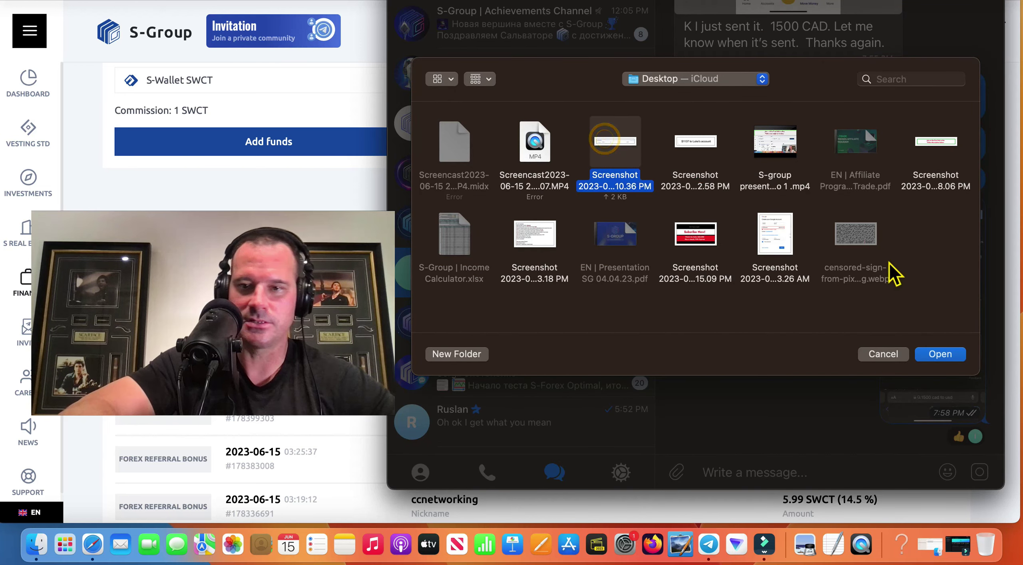
left_click(948, 358)
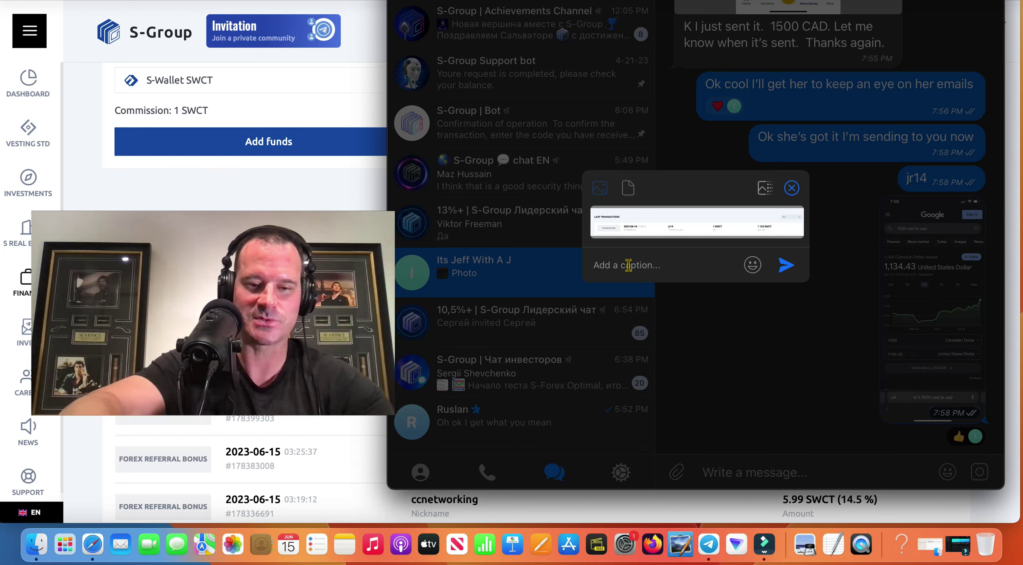
type("hey")
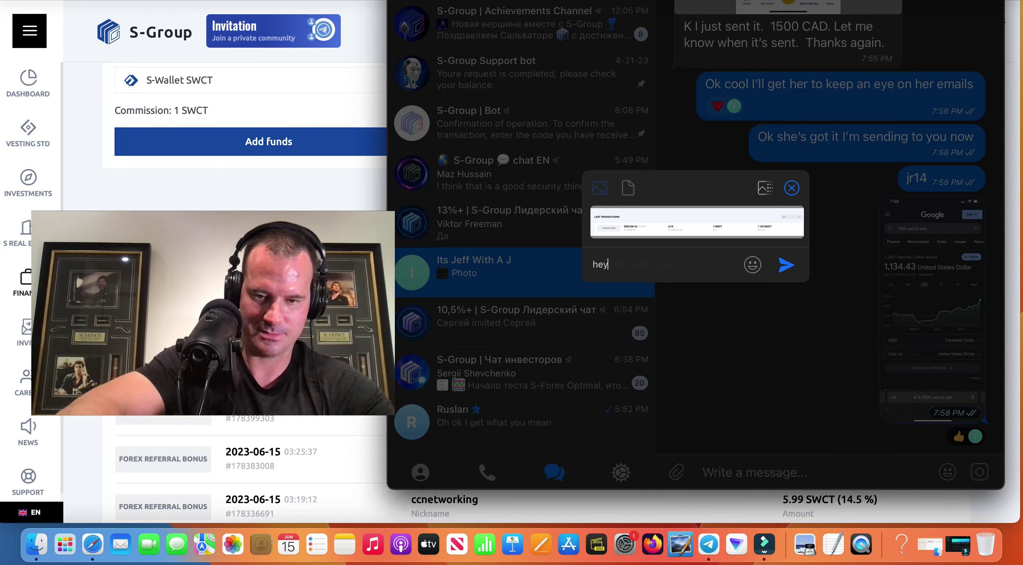
type(" its in your")
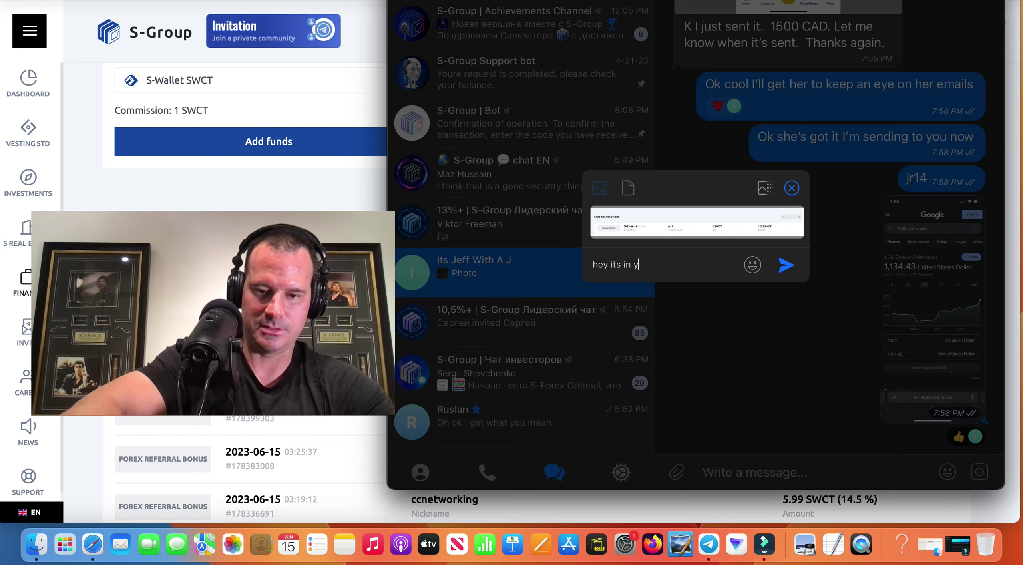
type(" account 🙂")
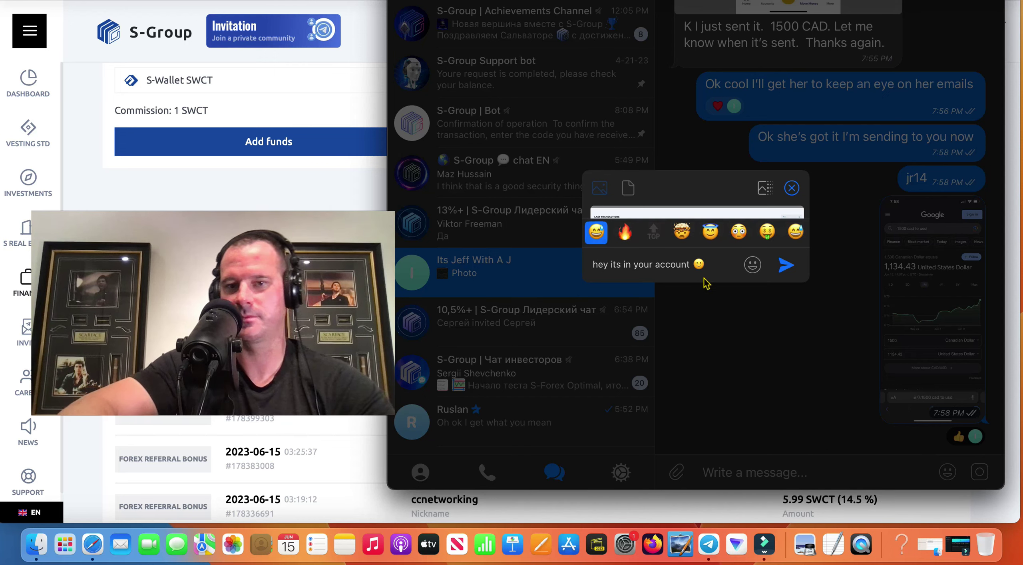
left_click(785, 268)
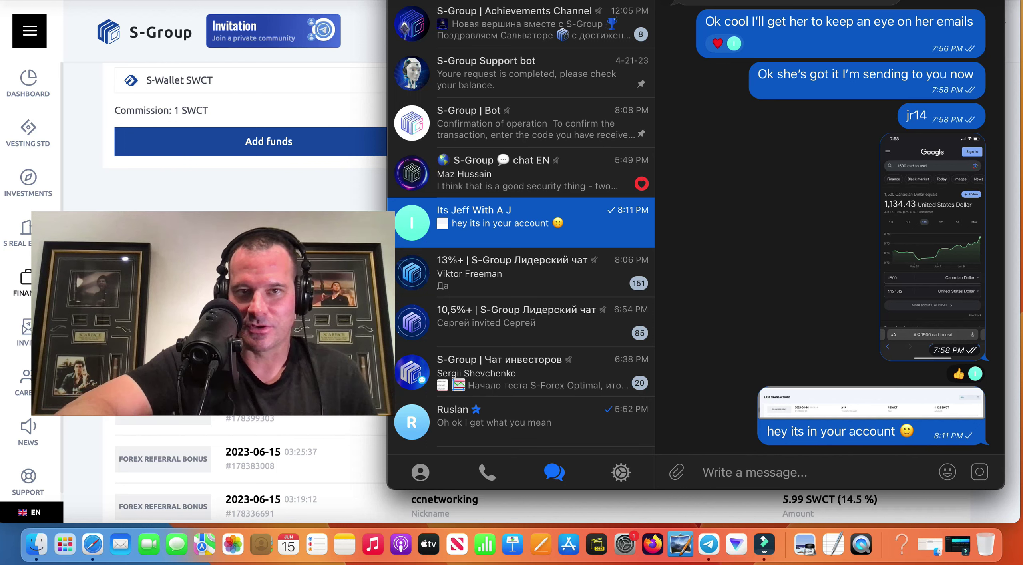
Hide Telegram so the S-Group browser page is visible again.
left_click(207, 348)
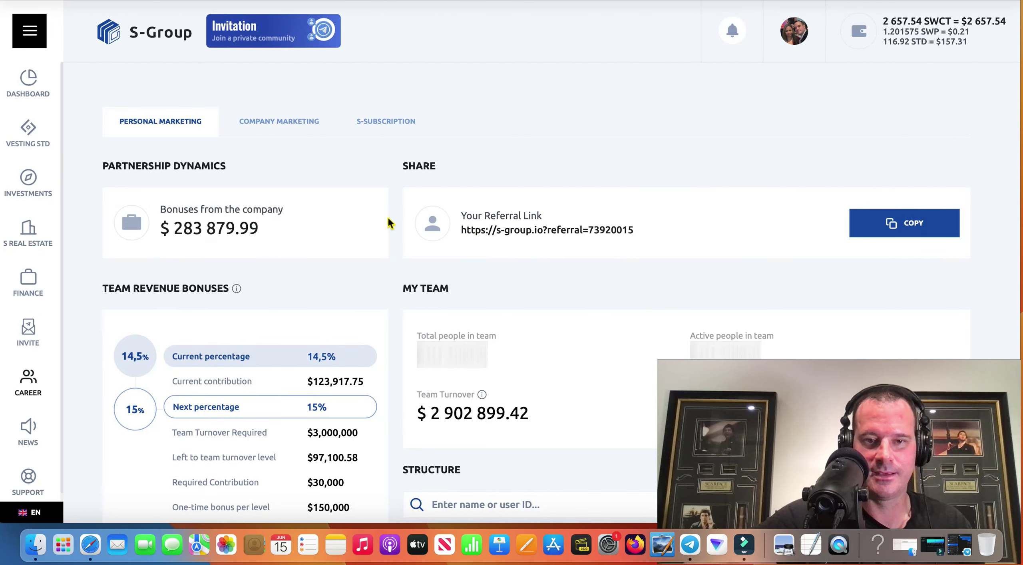
scroll(387, 217, "down", 2)
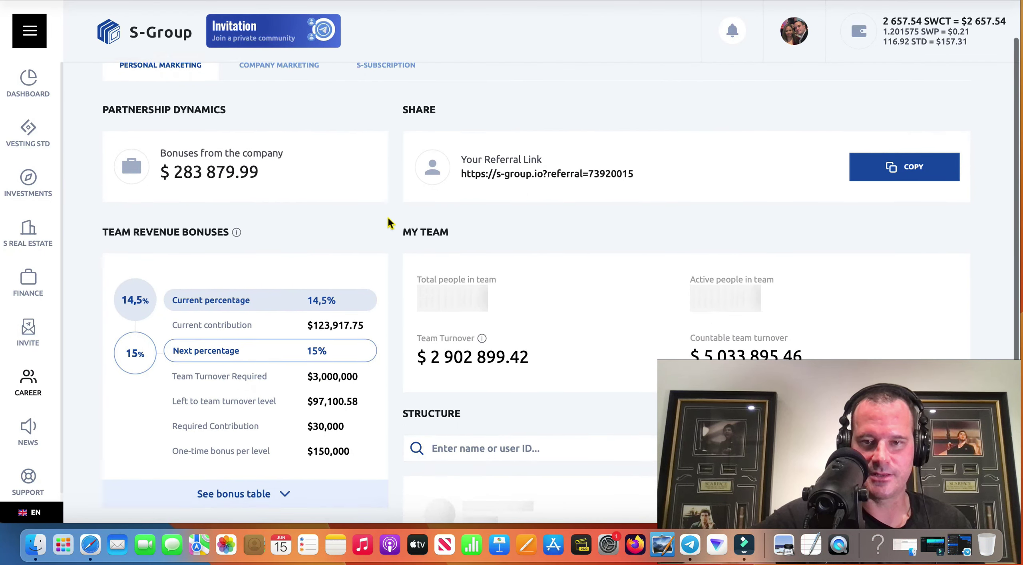
scroll(386, 223, "down", 3)
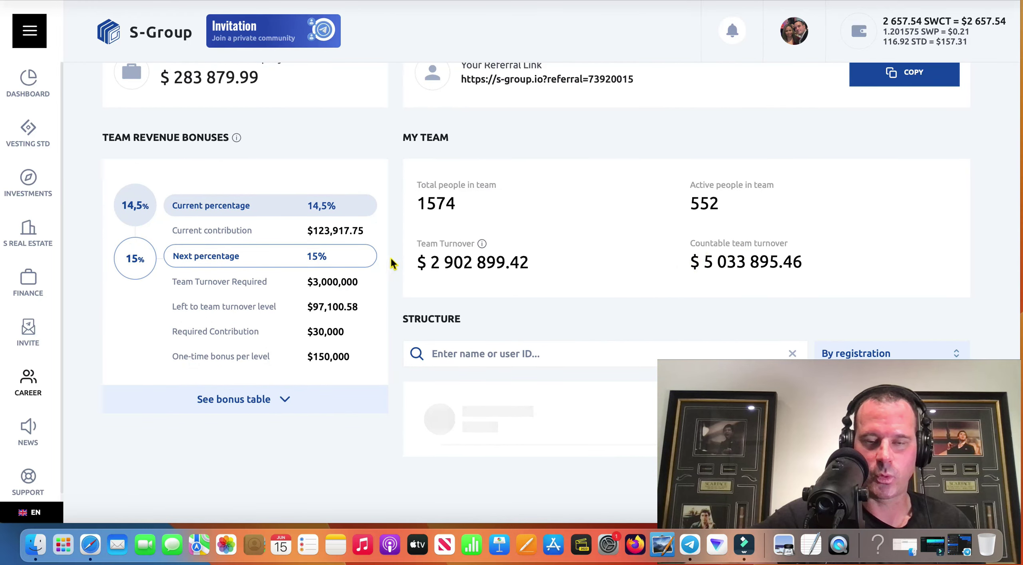
scroll(390, 258, "up", 3)
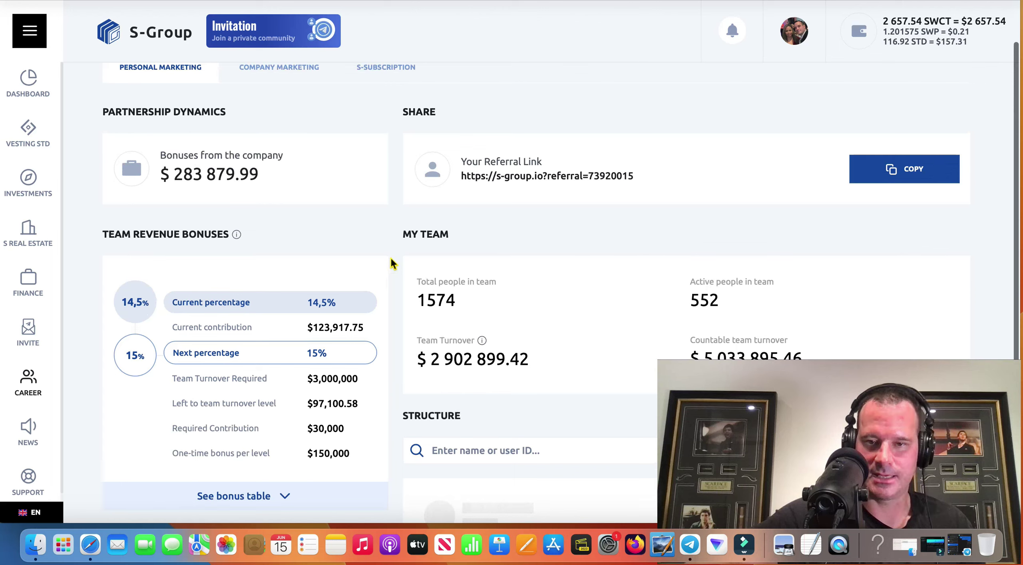
scroll(390, 264, "up", 2)
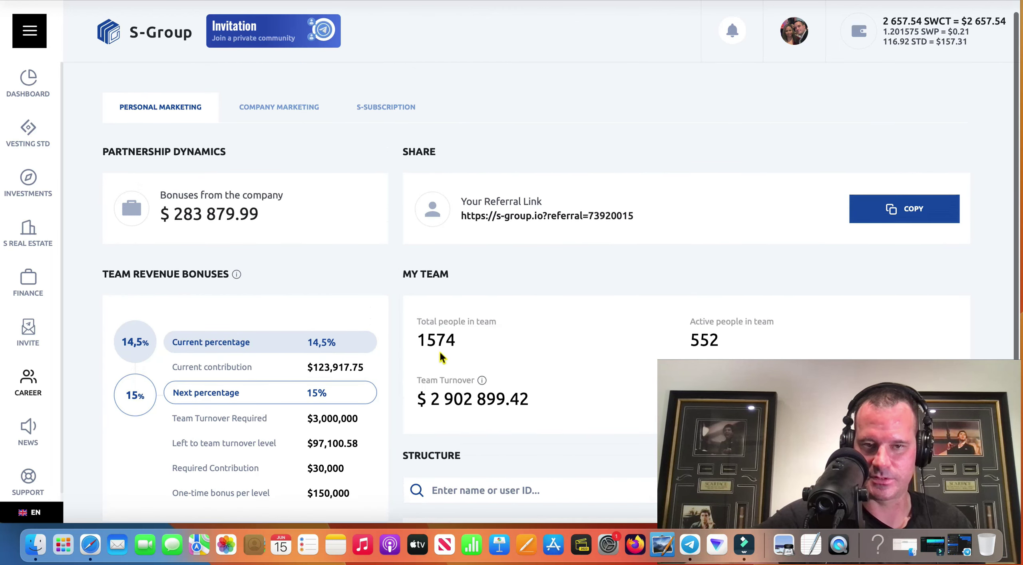